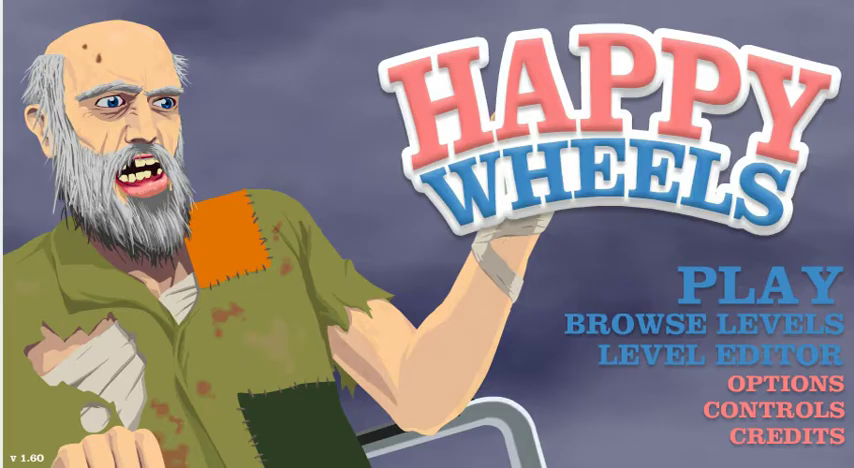
# Open BROWSE LEVELS from the main menu to show the Featured Levels list.
pyautogui.click(760, 285)
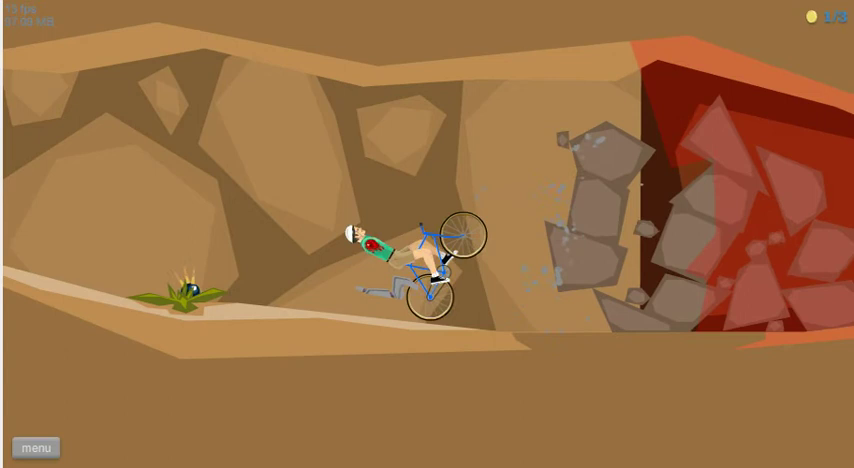
# Ride the cyclist down the slope toward the rock pile, righting him after a crash.
pyautogui.press('Left')
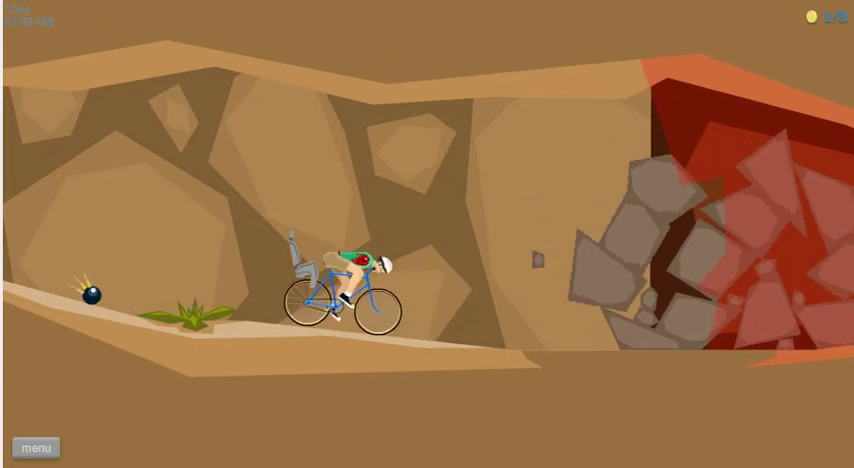
pyautogui.press('Left')
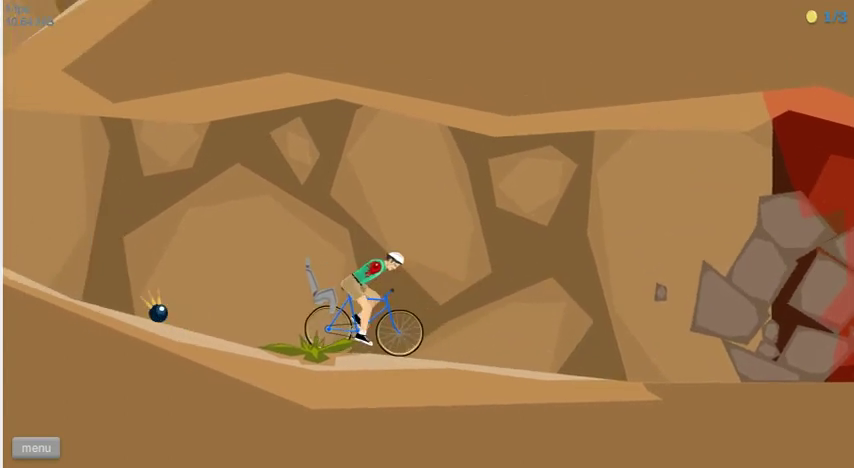
pyautogui.press('Left')
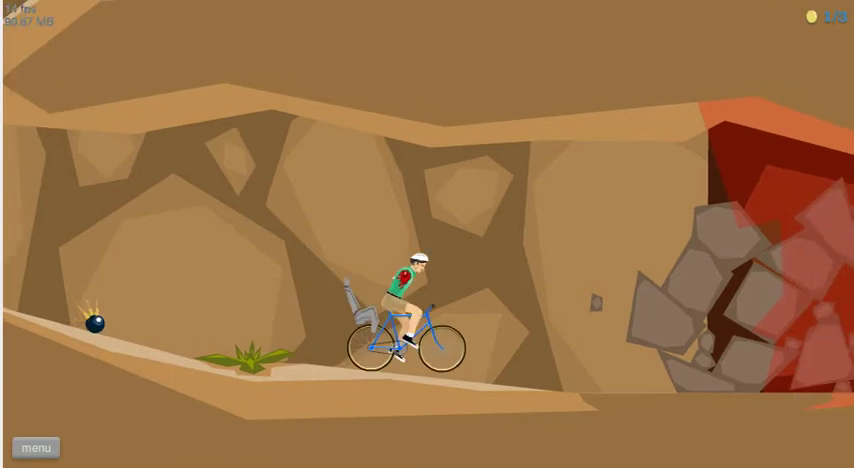
pyautogui.press('Left')
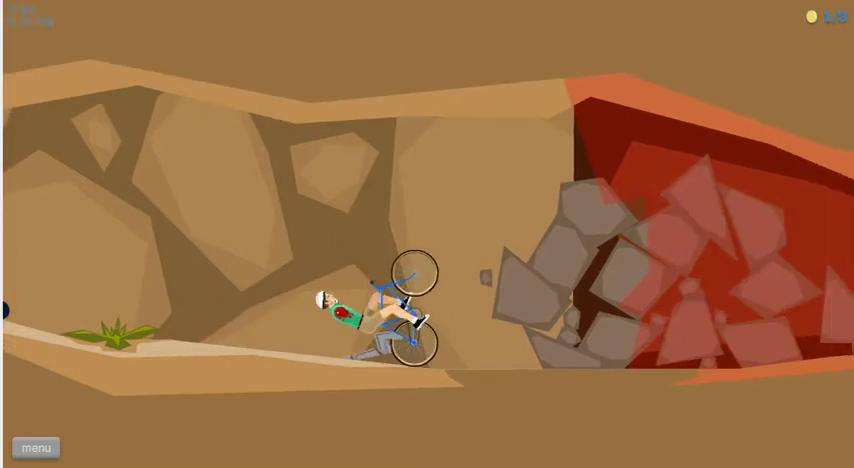
pyautogui.press('Right')
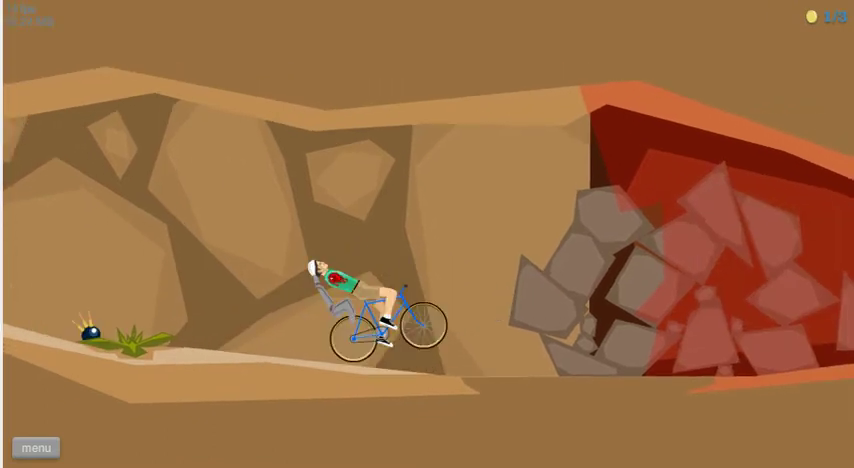
# Maneuver the cyclist back and forth around the bomb on the slope.
pyautogui.press('Down')
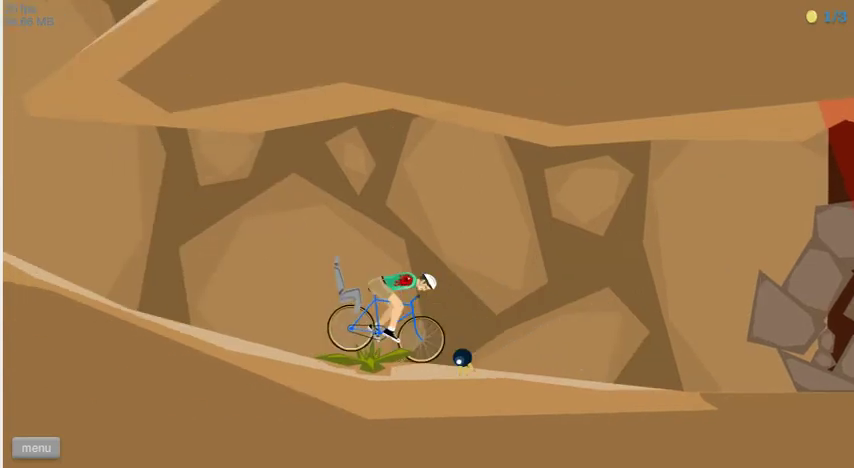
pyautogui.press('Up')
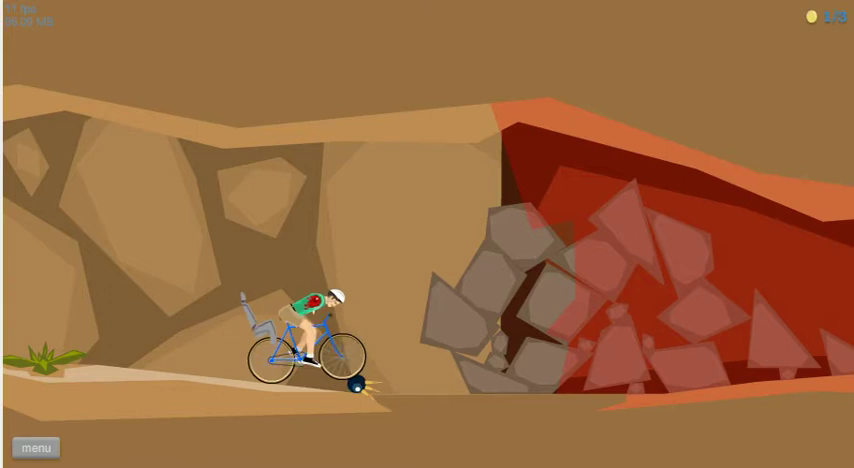
pyautogui.press('Down')
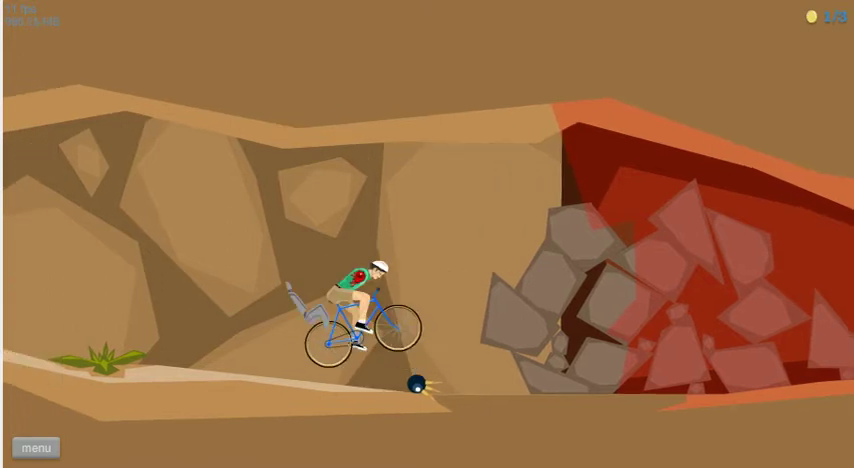
pyautogui.press('Left')
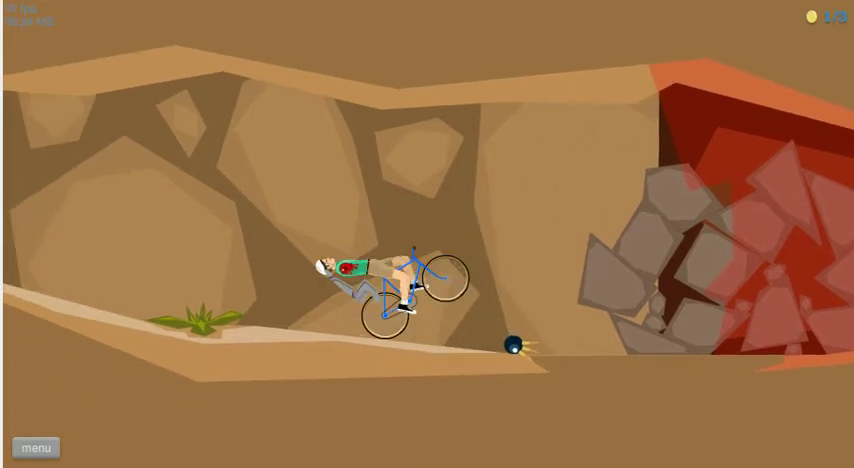
pyautogui.press('Right')
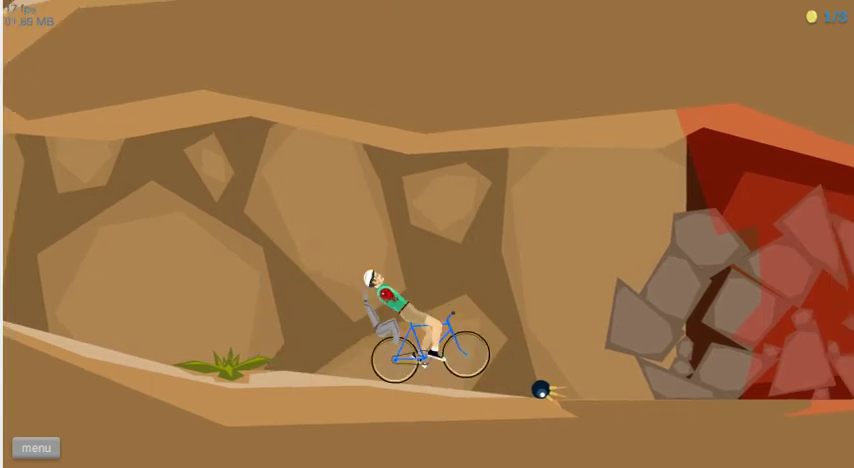
pyautogui.press('Right')
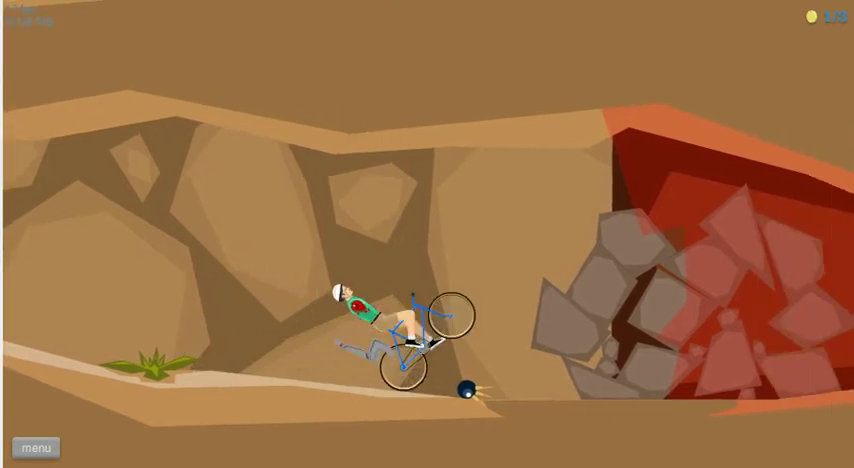
pyautogui.press('Right')
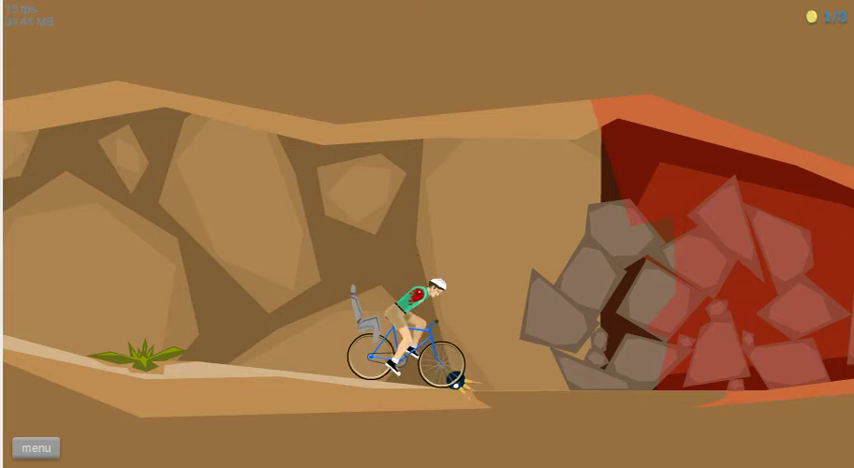
# Quit Ocarina of Time HD and start BOSS BATTLE MEDLEY with PLAY NOW!?
pyautogui.press('Escape')
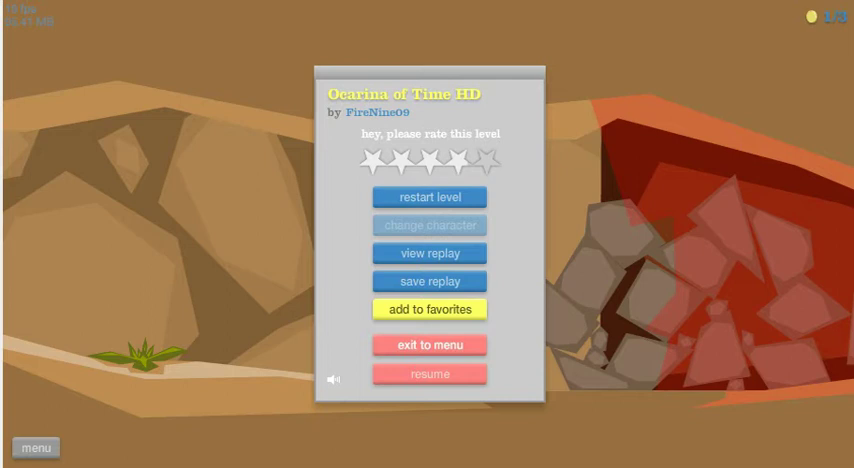
pyautogui.press('Escape')
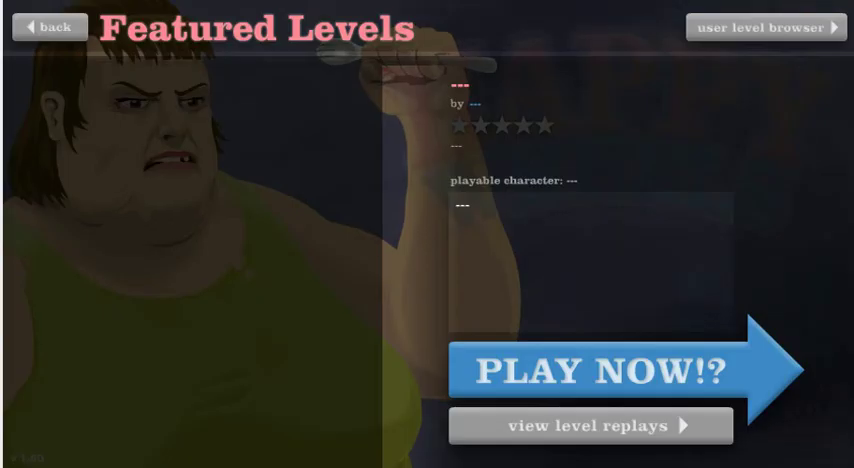
pyautogui.click(192, 93)
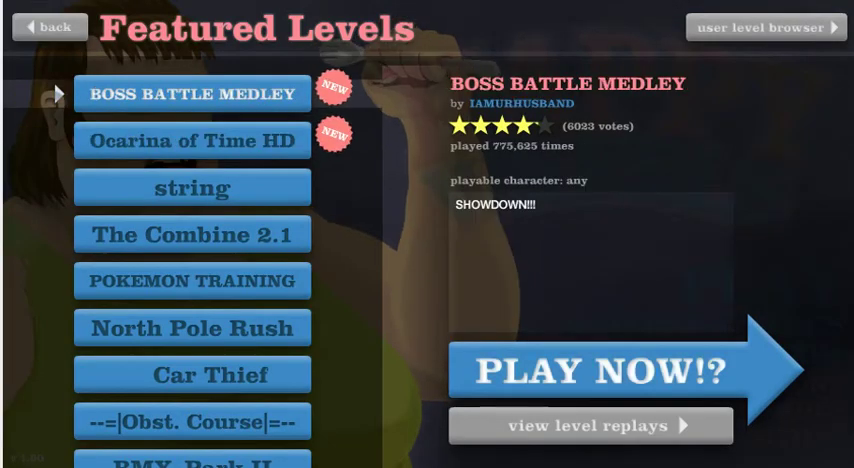
pyautogui.click(600, 370)
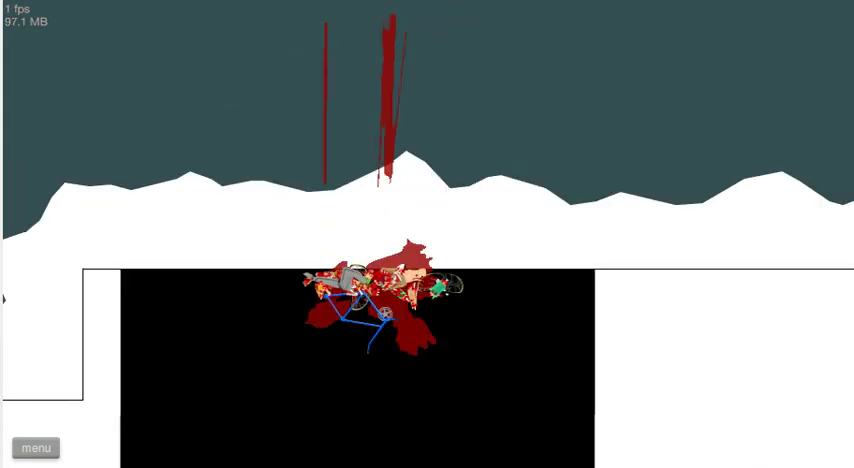
# Pause BOSS BATTLE MEDLEY after the father-and-child cyclist gets crushed.
pyautogui.press('Escape')
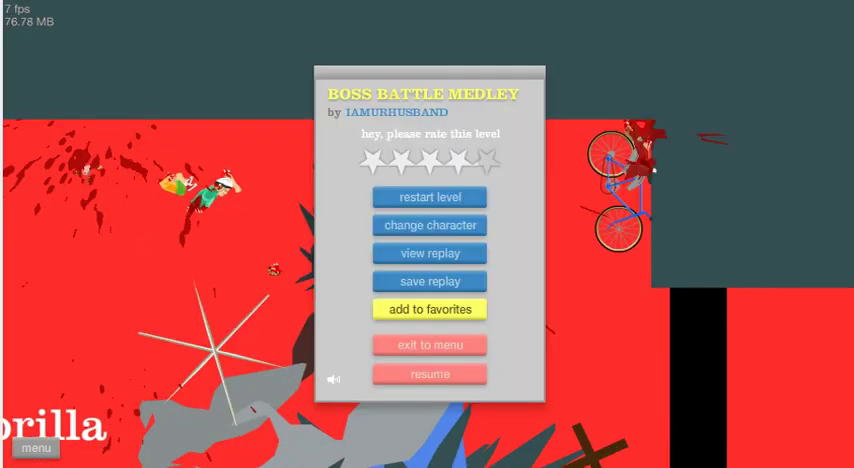
# Quit Boss Battle Medley, launch a user-submitted level and choose its rider.
pyautogui.press('Escape')
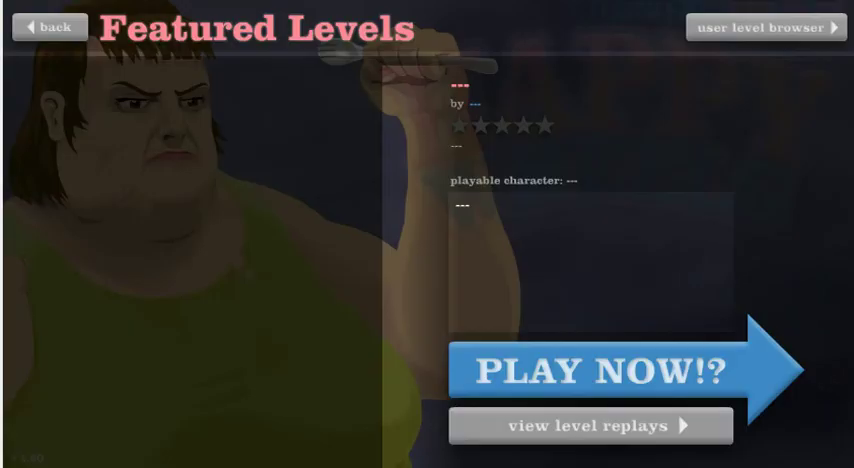
pyautogui.press('Escape')
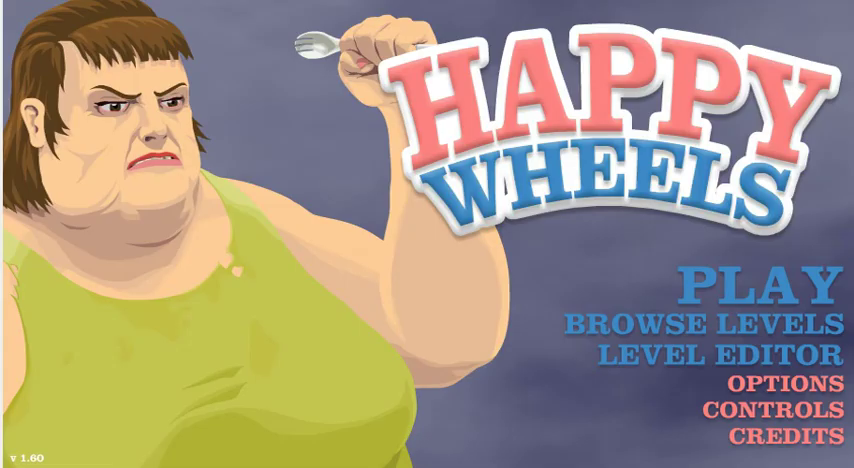
pyautogui.click(703, 323)
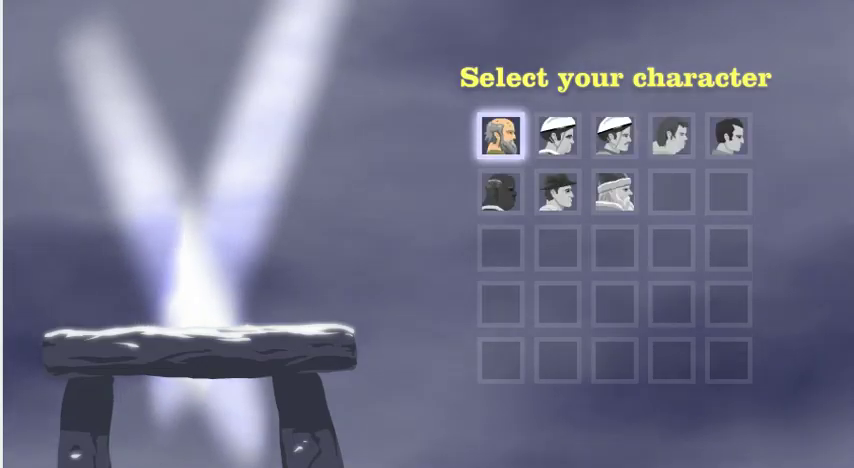
pyautogui.click(557, 192)
pyautogui.click(614, 136)
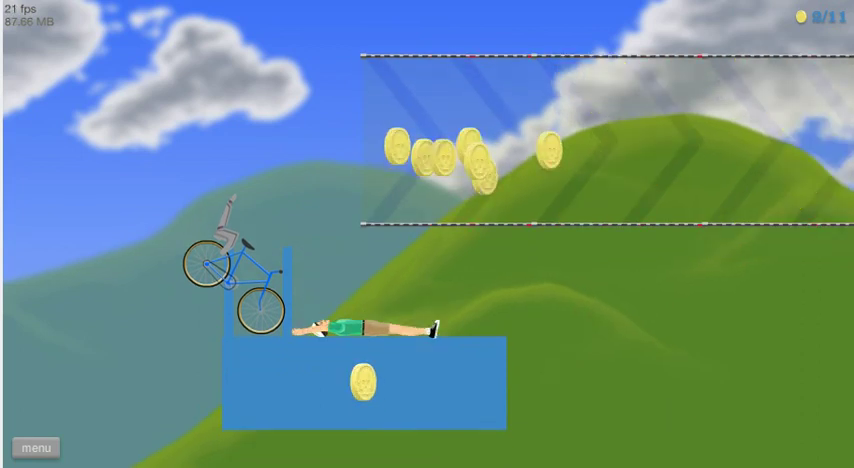
# Restart the coin level several times, driving the Segway rider forward between retries.
pyautogui.press('Escape')
pyautogui.press('Escape')
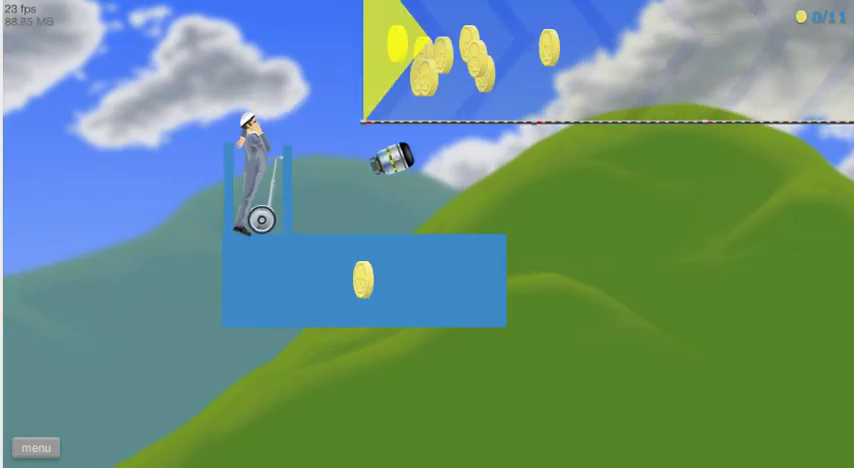
pyautogui.press('Escape')
pyautogui.click(430, 192)
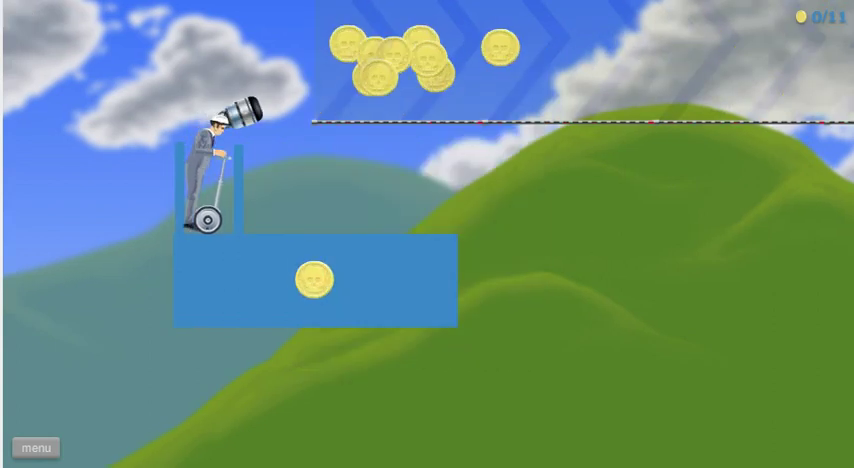
pyautogui.press('Right')
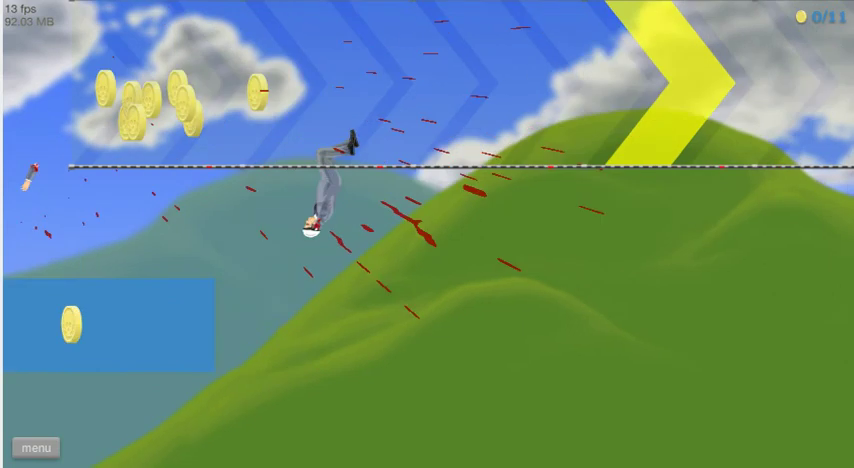
pyautogui.press('Escape')
pyautogui.click(430, 192)
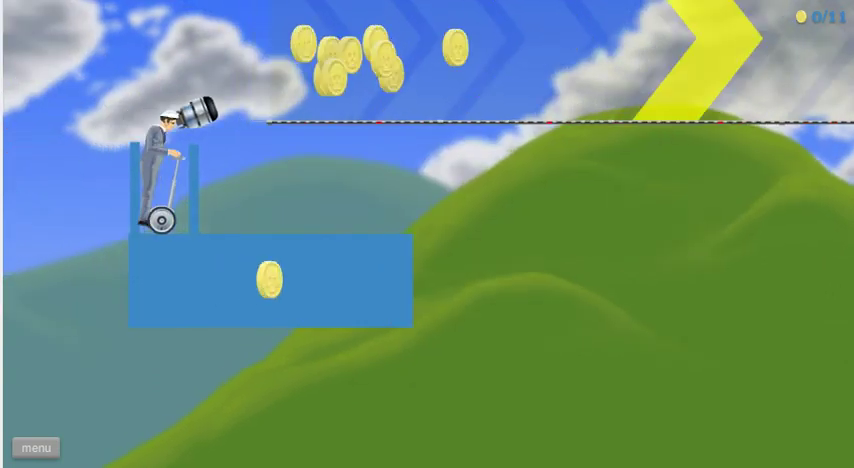
# Throw the cannon and launch the rider toward the coins, then pause at 4 of 11 coins.
pyautogui.press('space')
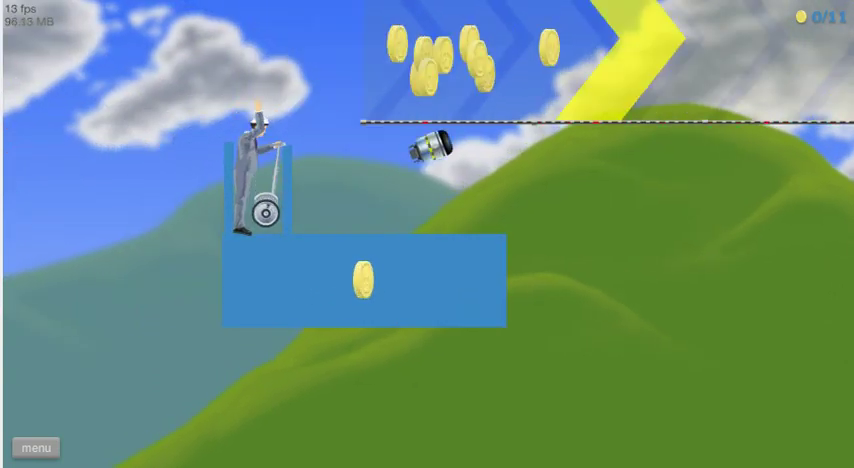
pyautogui.press('Escape')
pyautogui.click(430, 196)
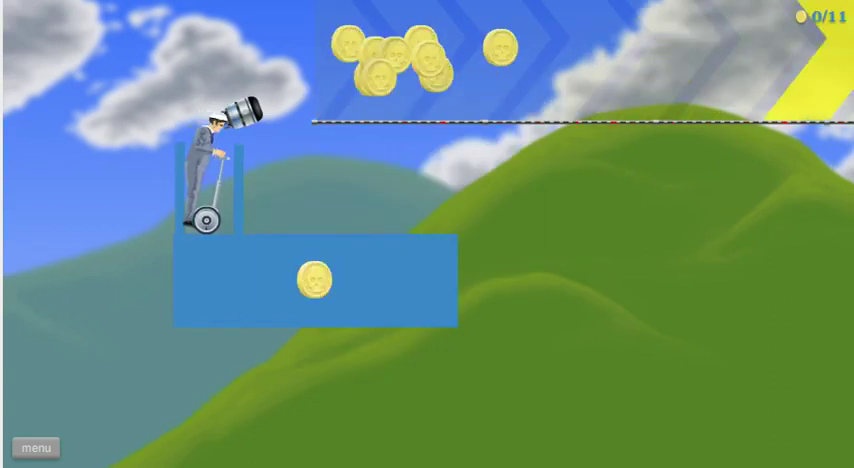
pyautogui.press('space')
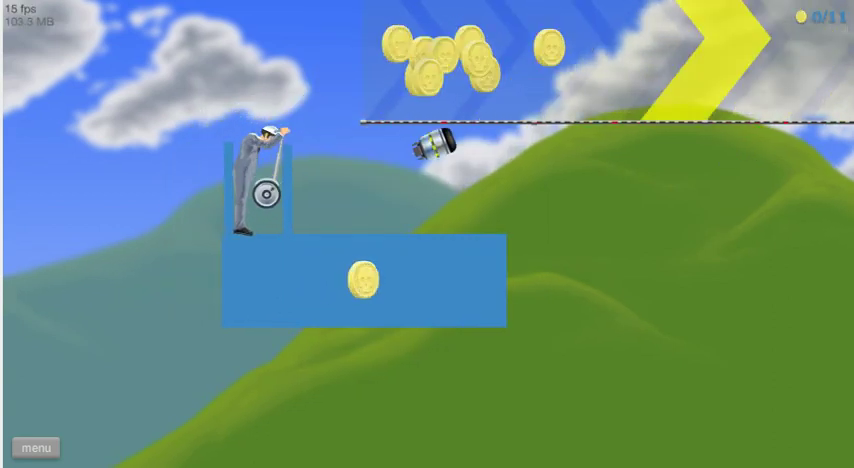
pyautogui.press('Escape')
pyautogui.click(430, 196)
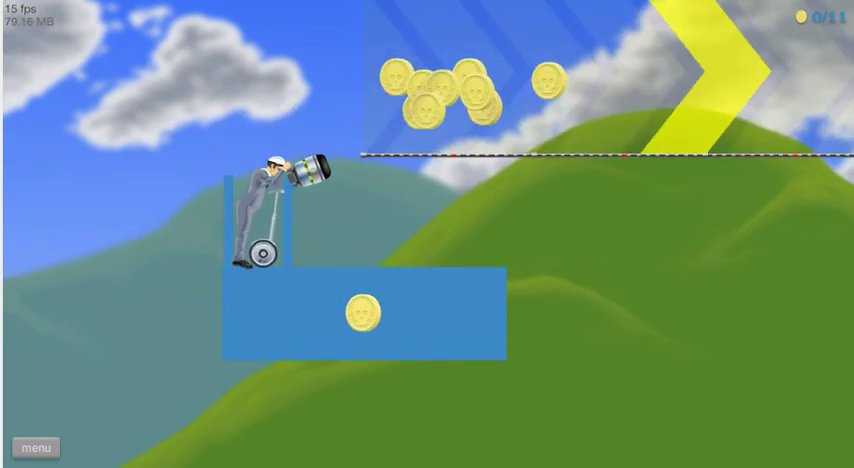
pyautogui.press('space')
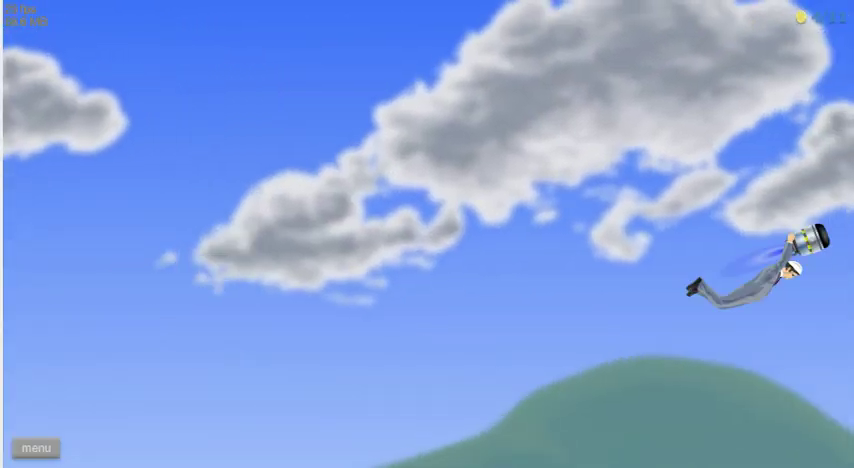
pyautogui.press('Escape')
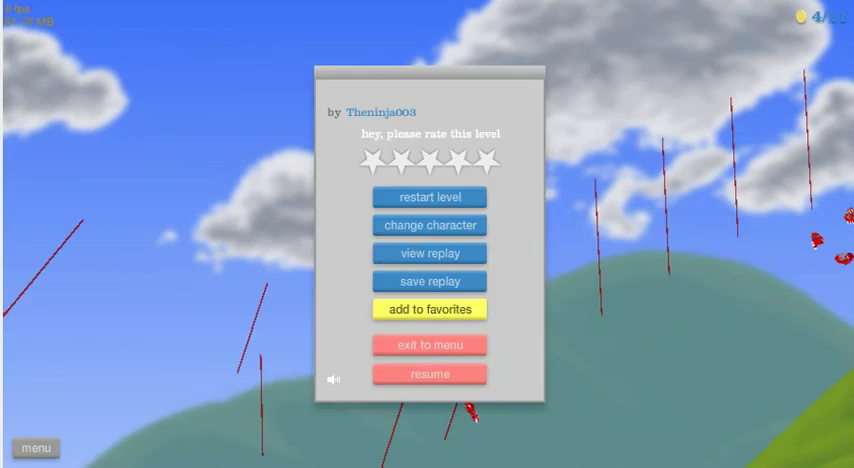
# Exit to the User Submitted Levels list and open the 'kill jb' level.
pyautogui.click(430, 344)
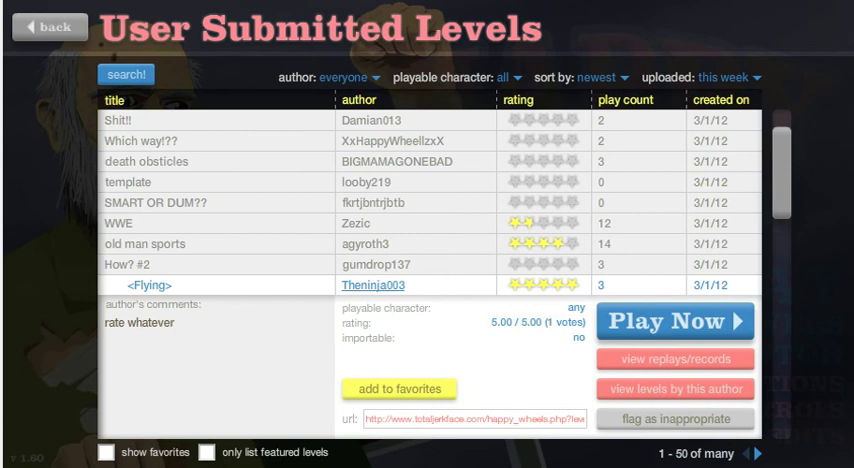
pyautogui.scroll(-4, 400, 250)
pyautogui.scroll(-4, 400, 250)
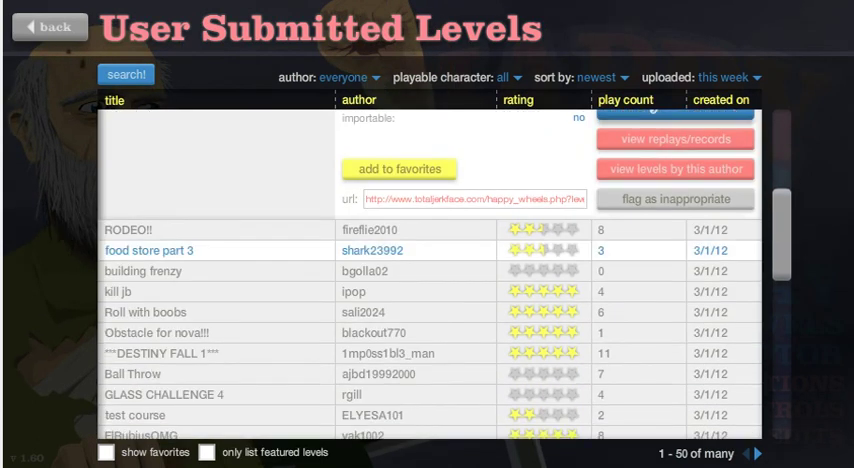
pyautogui.click(200, 291)
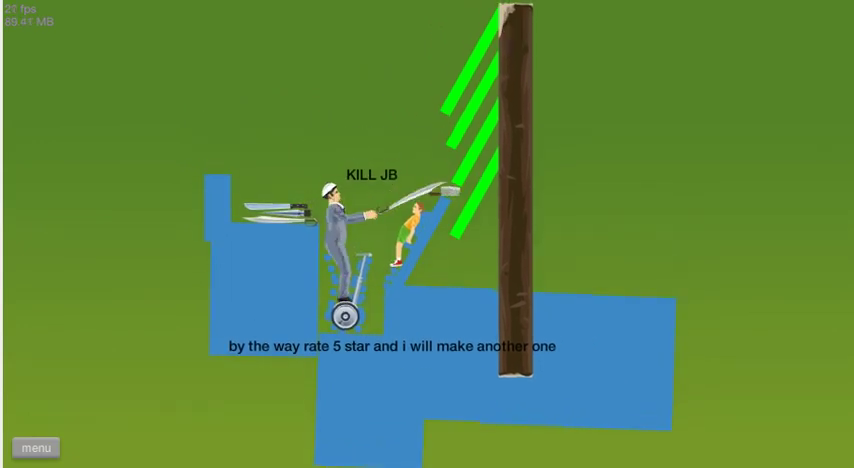
# Pause kill jb to show its rating, restart, replay and exit options.
pyautogui.press('Escape')
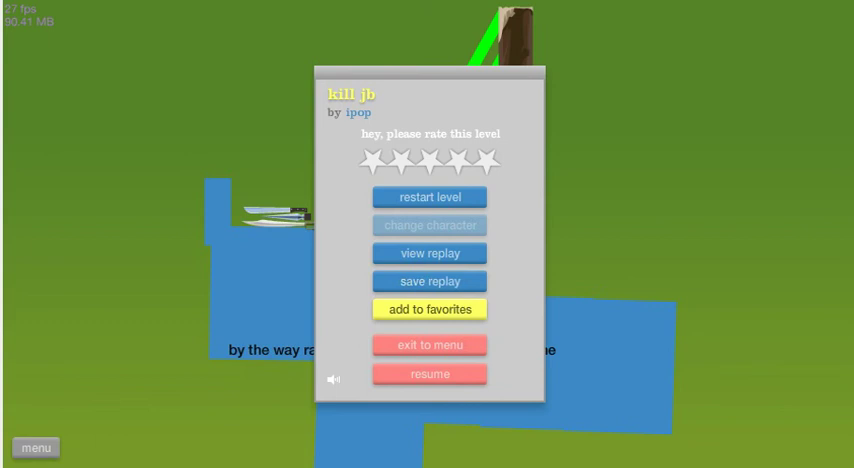
# Quit kill jb, try the <Flying> level, then quit it and start ElRubiusOMG.
pyautogui.click(430, 345)
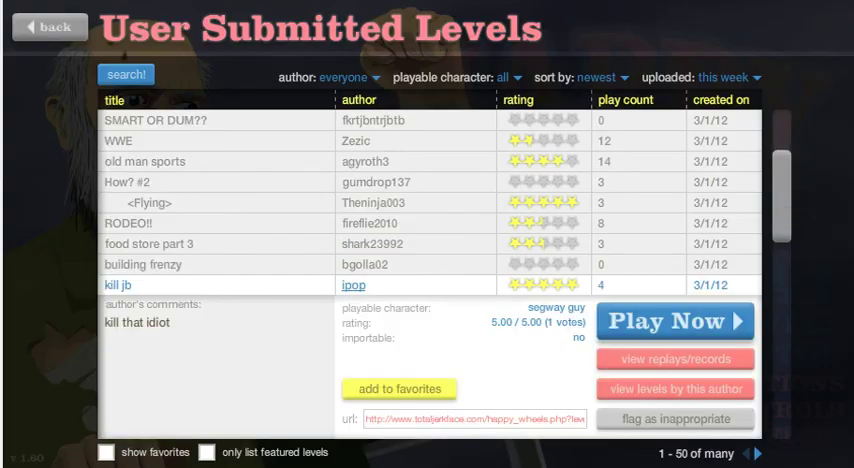
pyautogui.click(150, 202)
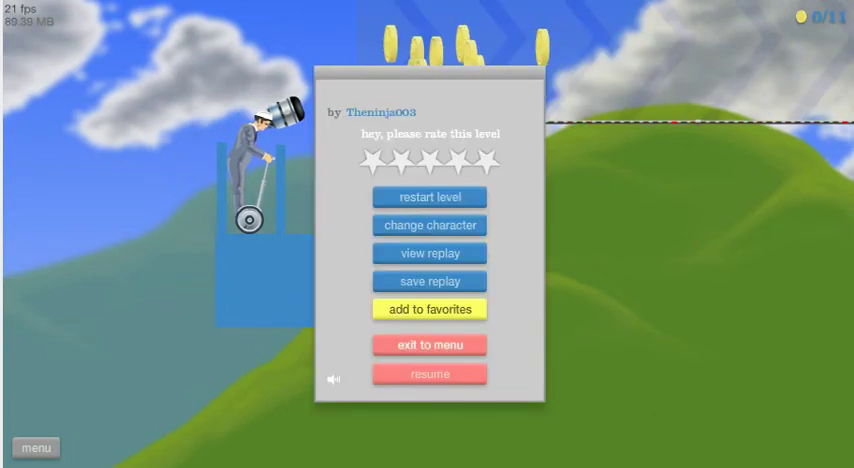
pyautogui.click(430, 344)
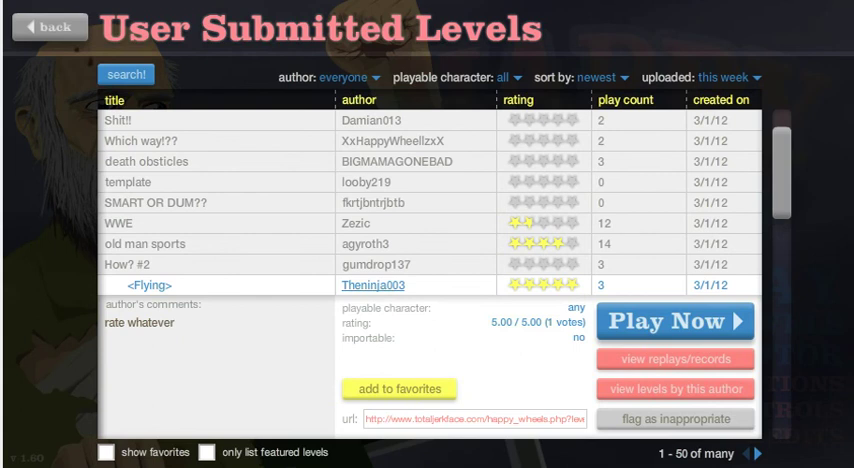
pyautogui.scroll(-5, 430, 270)
pyautogui.scroll(-5, 430, 270)
pyautogui.scroll(-2, 430, 270)
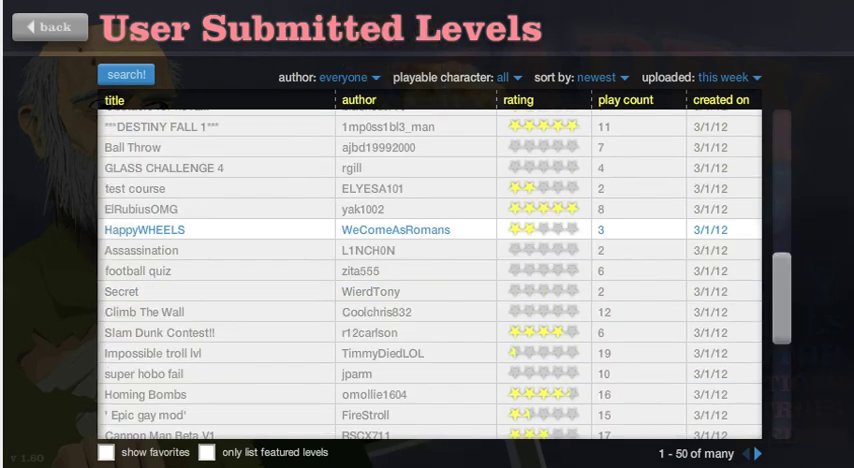
pyautogui.click(141, 209)
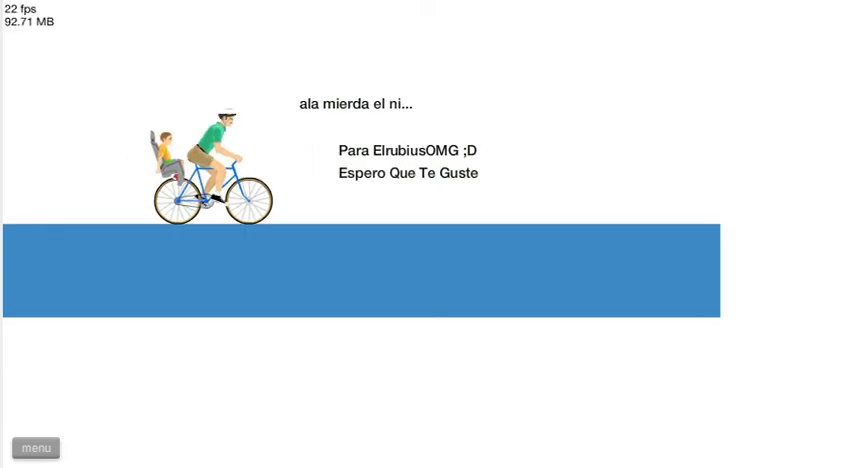
# Ride briefly through ElRubiusOMG, then leave it and start ***DESTINY FALL 1***.
pyautogui.press('Up')
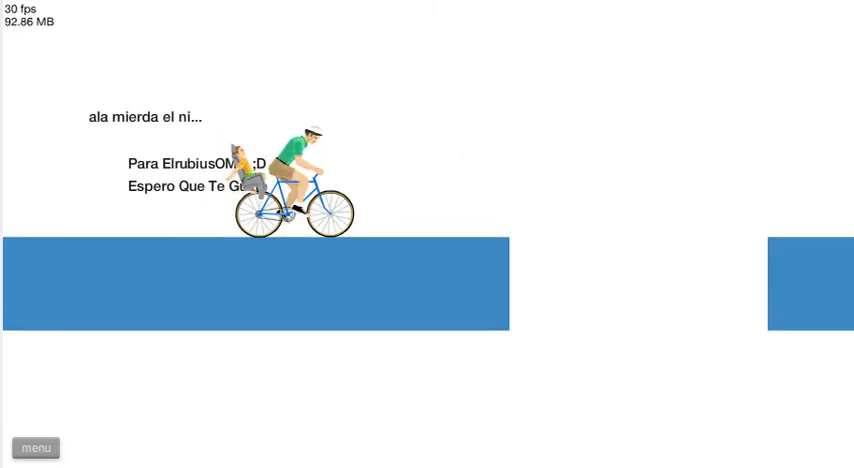
pyautogui.press('Up')
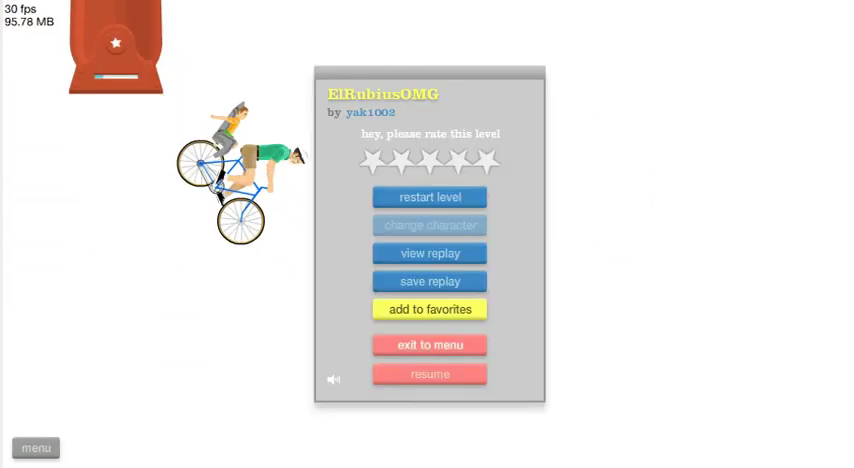
pyautogui.press('Escape')
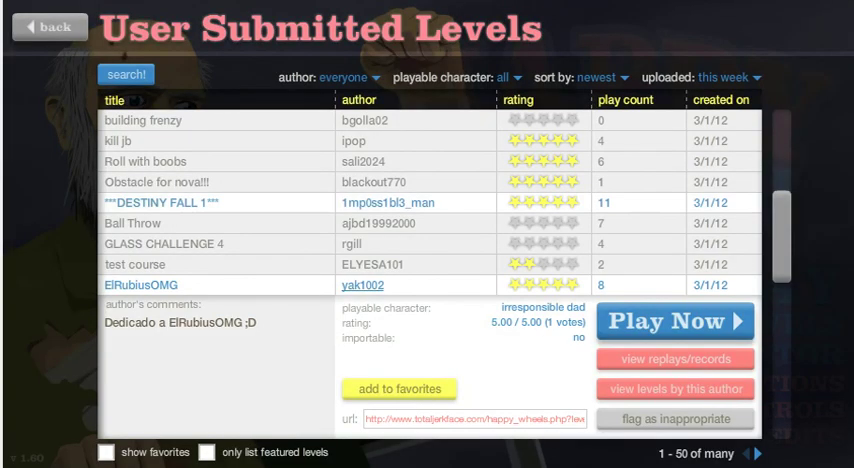
pyautogui.click(300, 182)
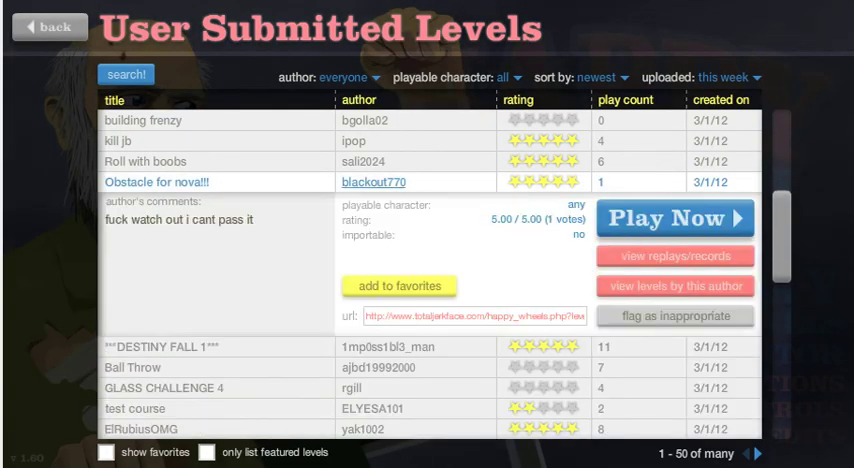
pyautogui.click(300, 346)
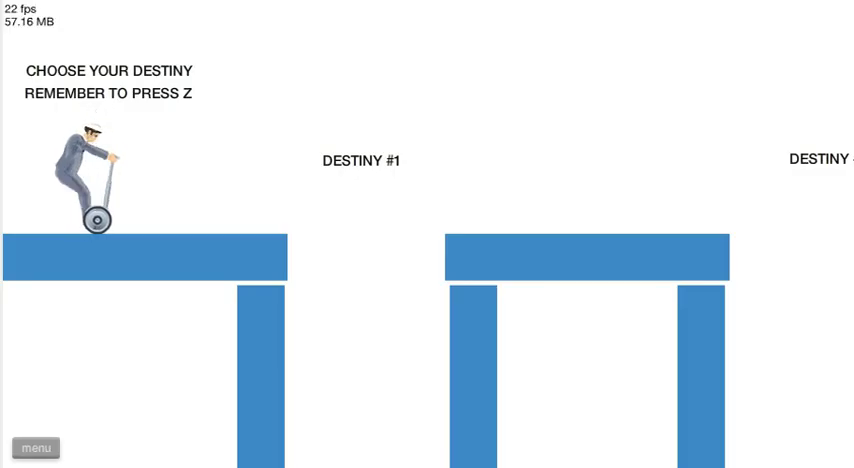
# Ride the Segway into the Destiny #1 crossbow pit, restart the level, then ride and jump again.
pyautogui.press('Right')
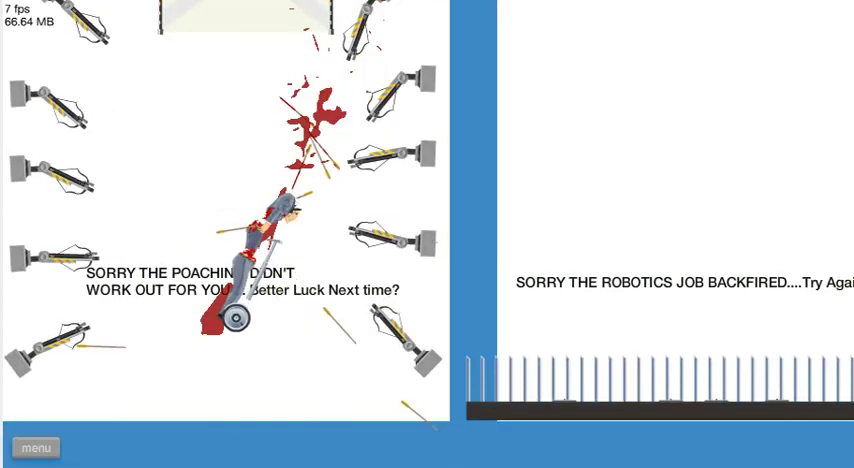
pyautogui.press('Escape')
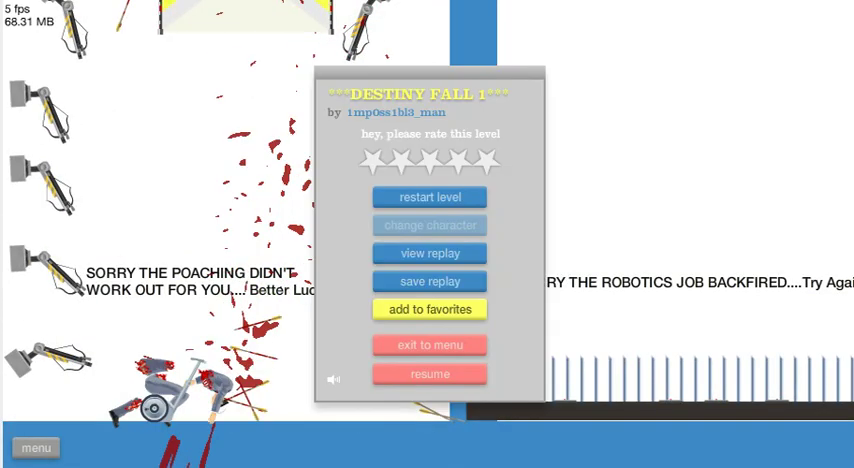
pyautogui.click(430, 197)
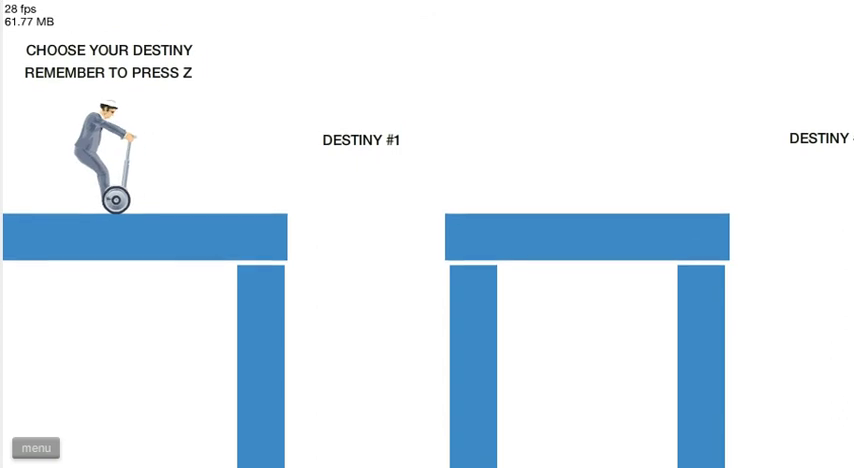
pyautogui.press('Right')
pyautogui.press('space')
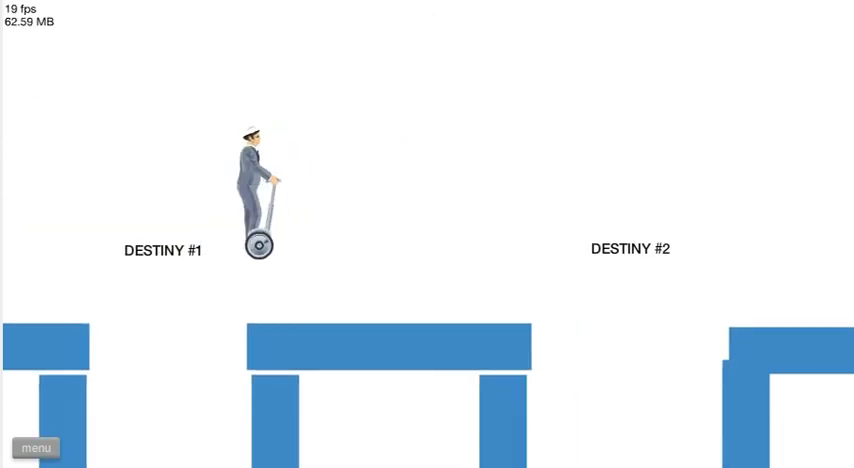